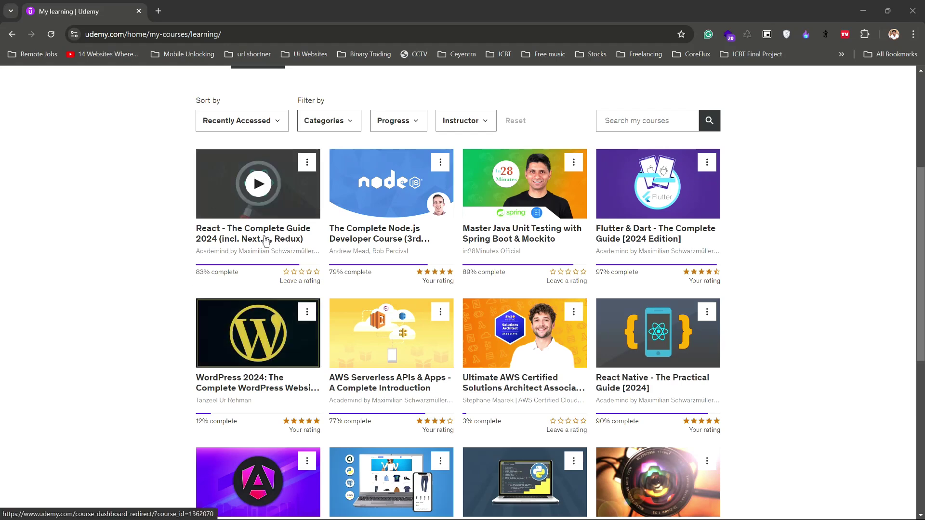
# Open the React - The Complete Guide 2024 course card on the My learning page.
pyautogui.click(231, 221)
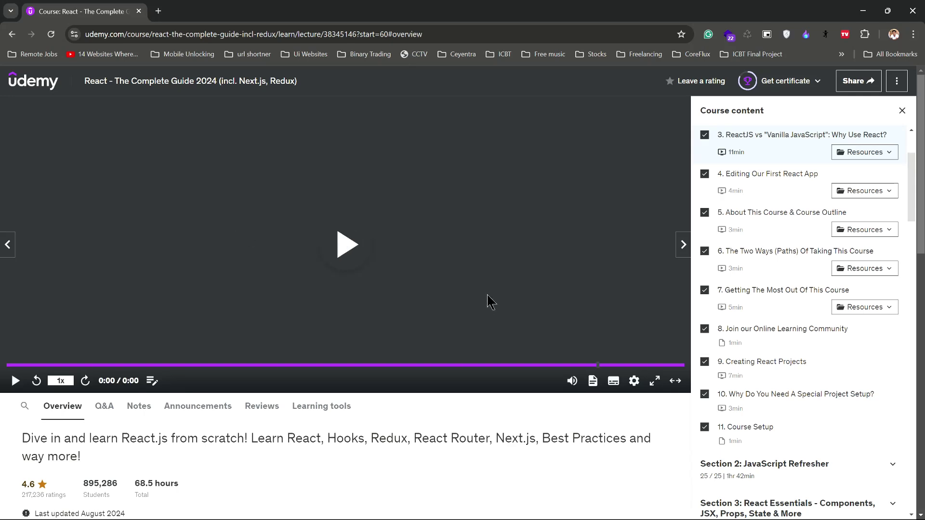
pyautogui.scroll(3, 803, 253)
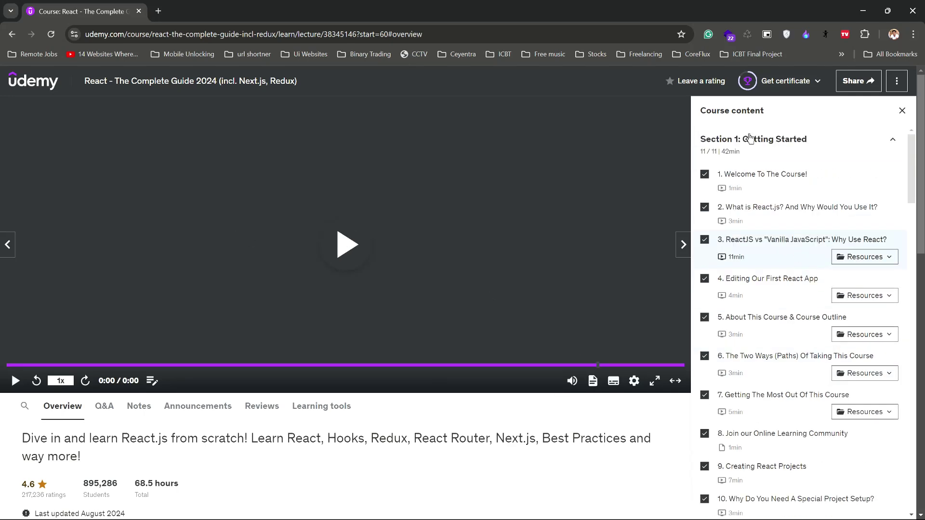
# Load lecture 1, Welcome To The Course!, and bring up the player's settings menu.
pyautogui.click(745, 178)
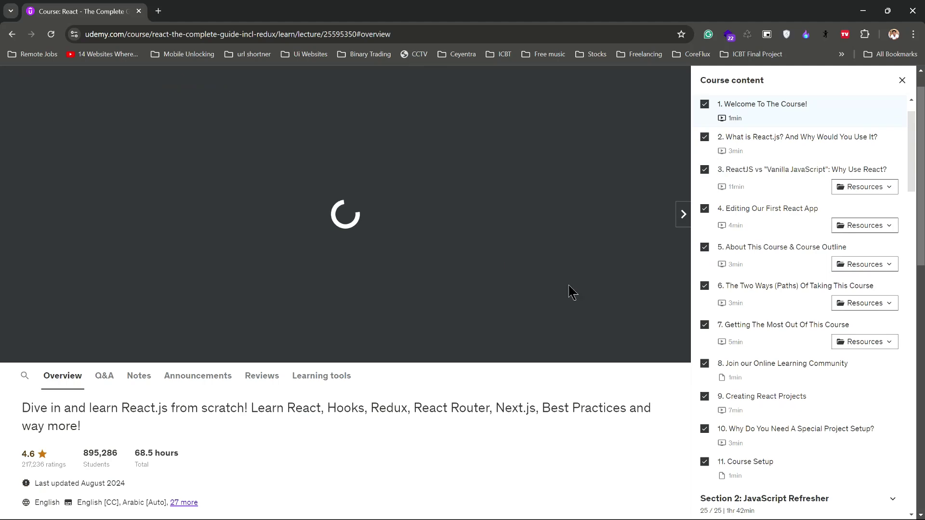
pyautogui.click(634, 333)
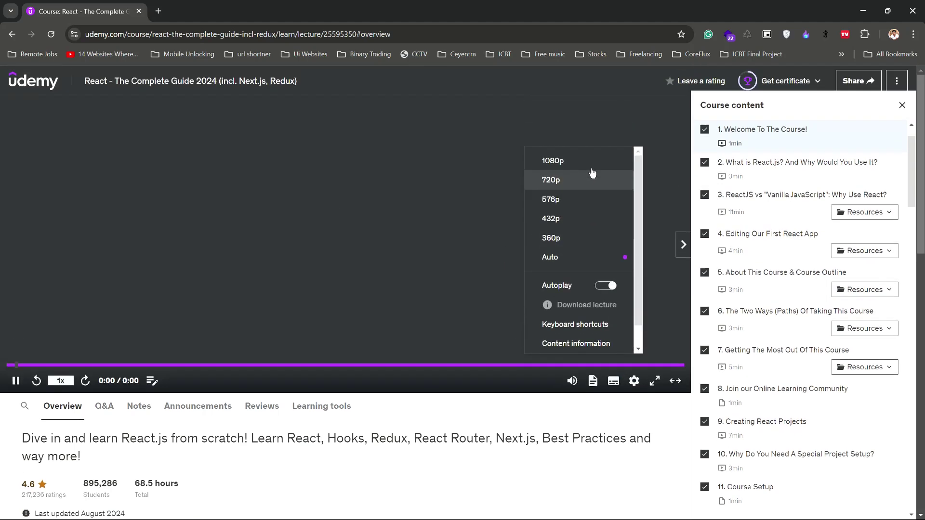
pyautogui.scroll(-1, 600, 211)
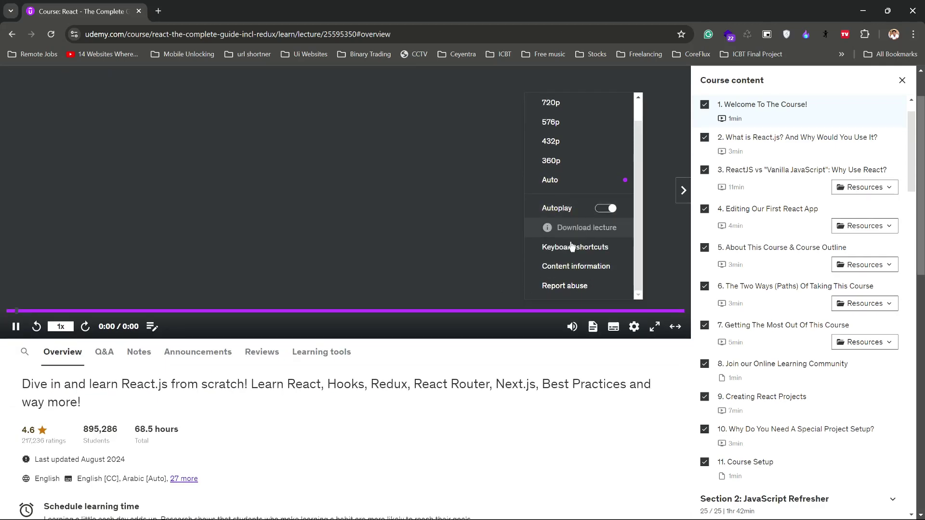
# Open DevTools and inspect the video player's settings control.
pyautogui.press('F12')
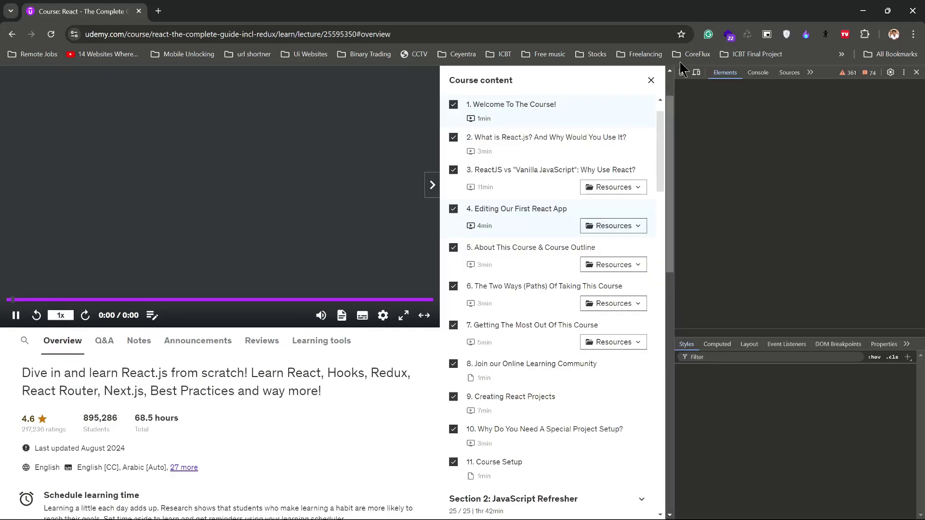
pyautogui.click(384, 315)
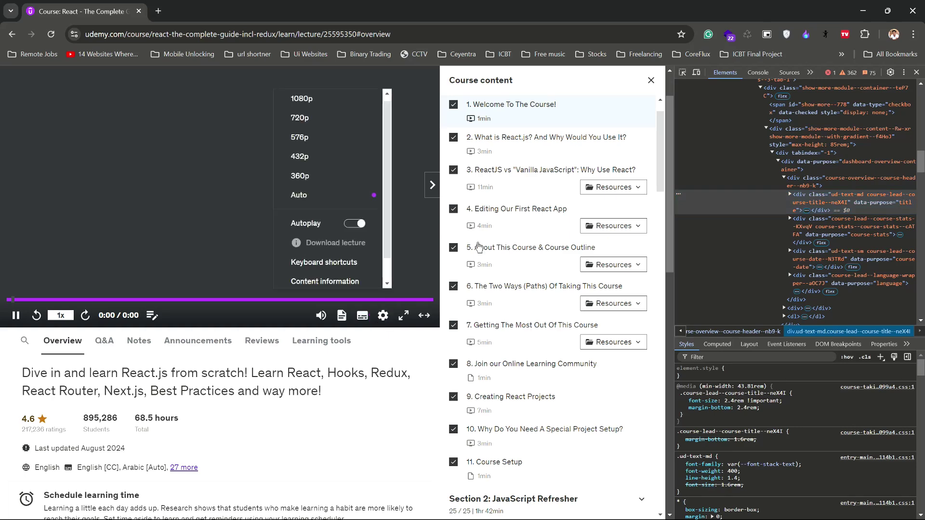
pyautogui.click(683, 73)
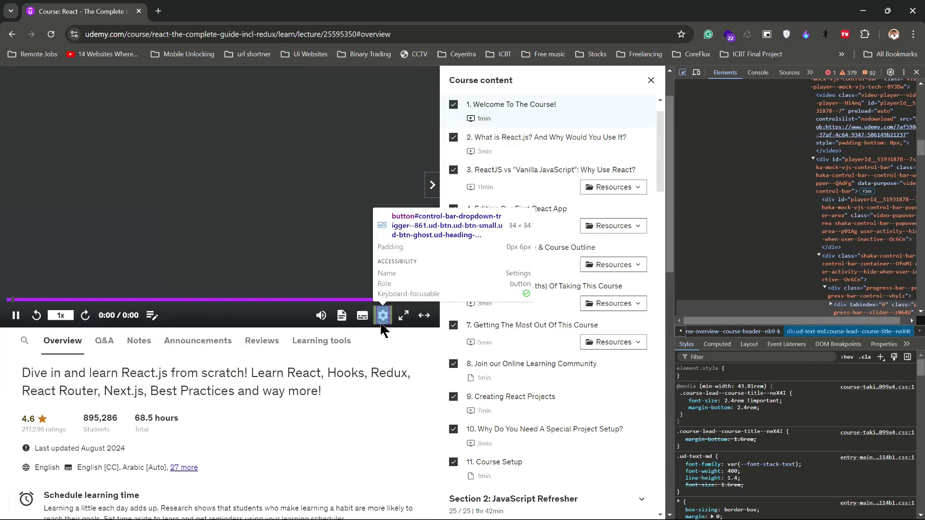
pyautogui.click(383, 315)
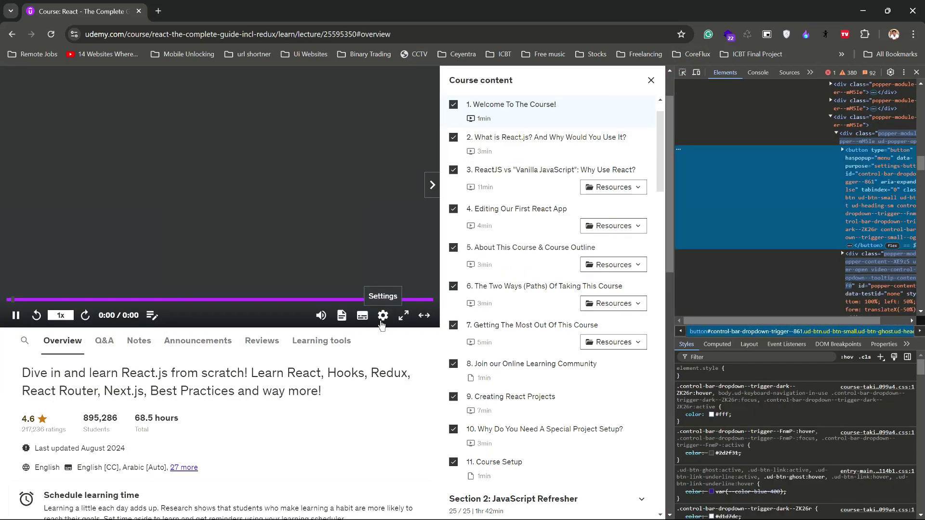
pyautogui.click(383, 315)
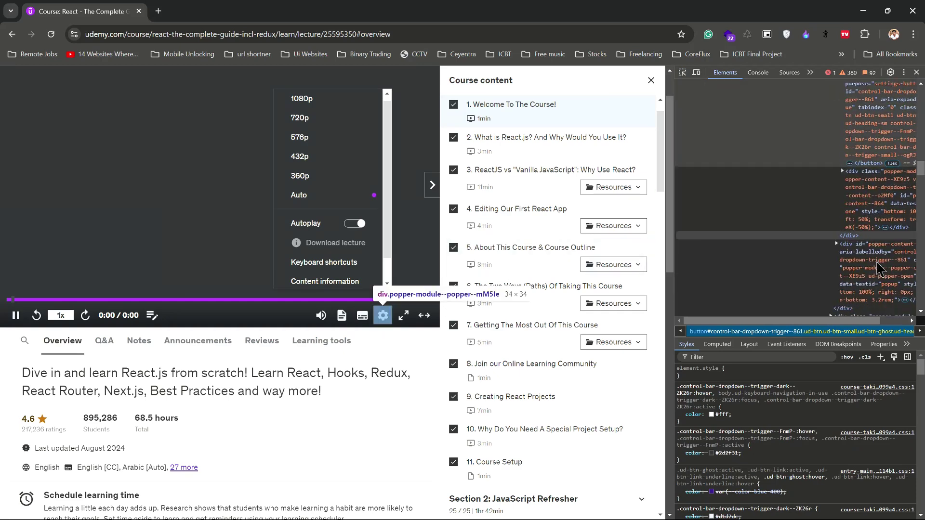
pyautogui.scroll(-3, 909, 278)
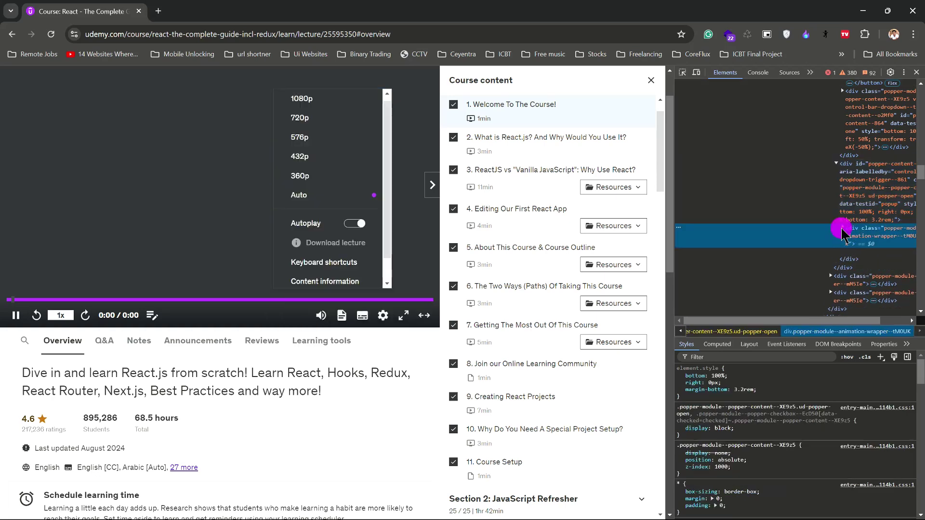
# Expand the settings dropdown's element tree down to the Download lecture item.
pyautogui.click(855, 243)
pyautogui.click(864, 279)
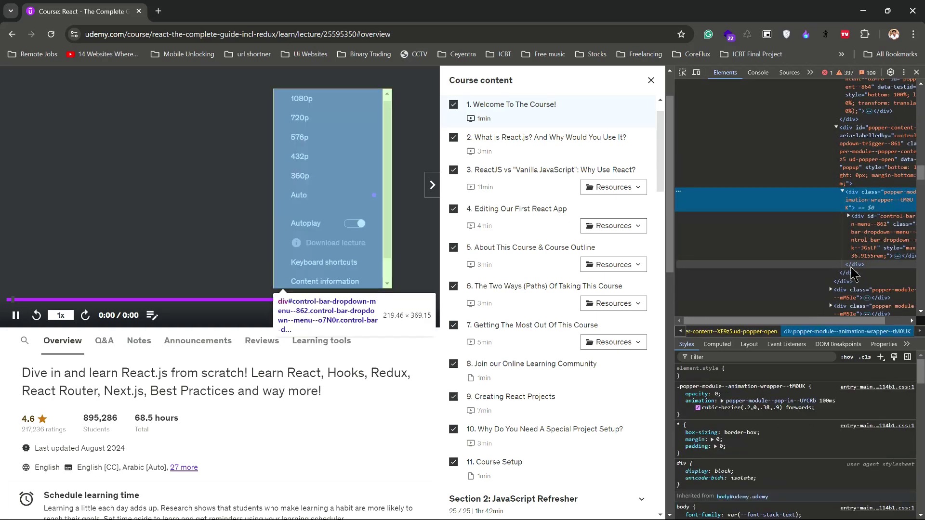
pyautogui.click(850, 220)
pyautogui.click(859, 234)
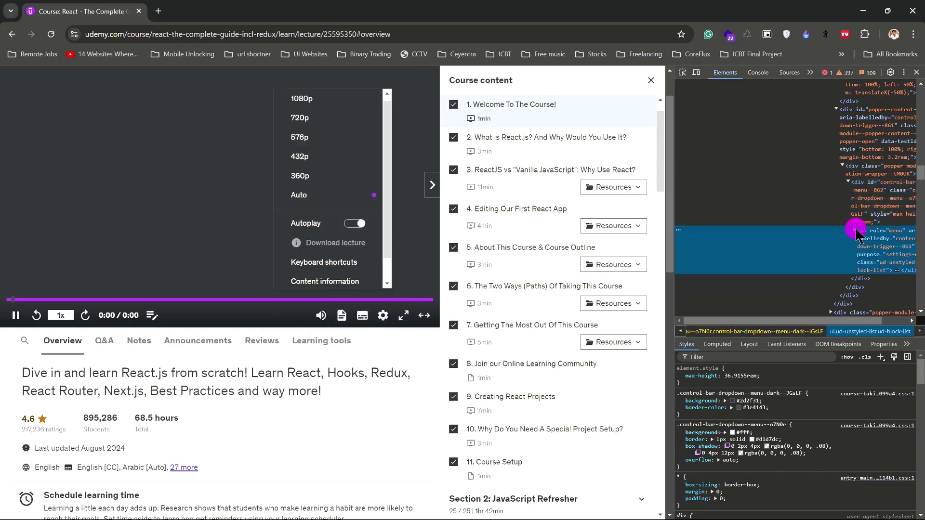
pyautogui.click(856, 231)
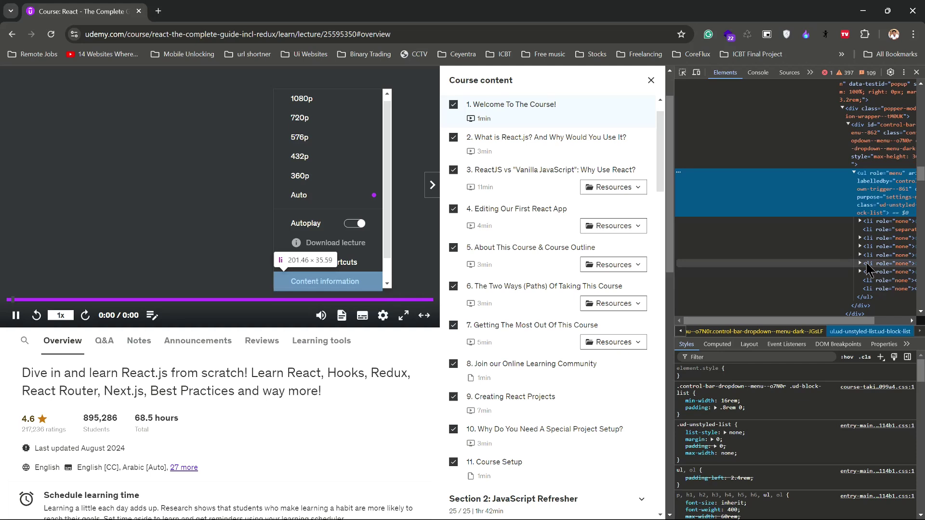
pyautogui.scroll(-2, 874, 275)
pyautogui.click(861, 196)
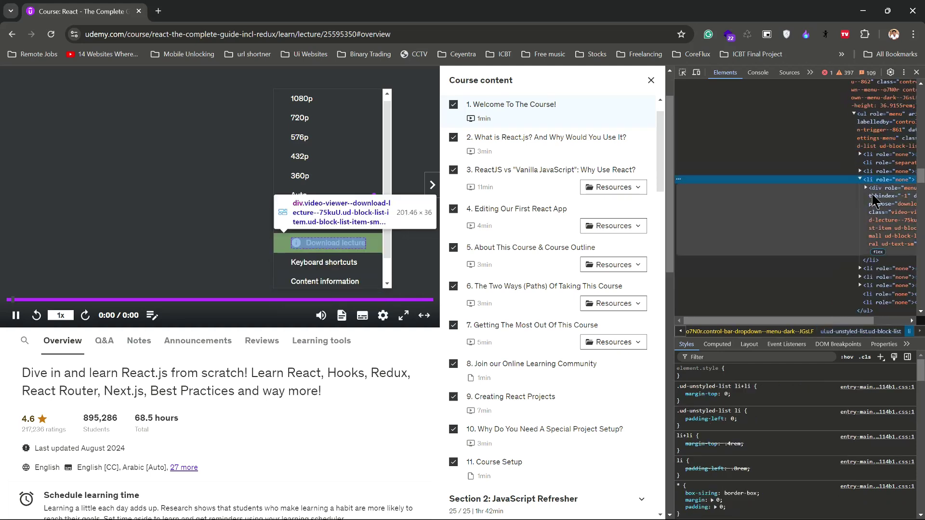
pyautogui.hscroll(2, 875, 197)
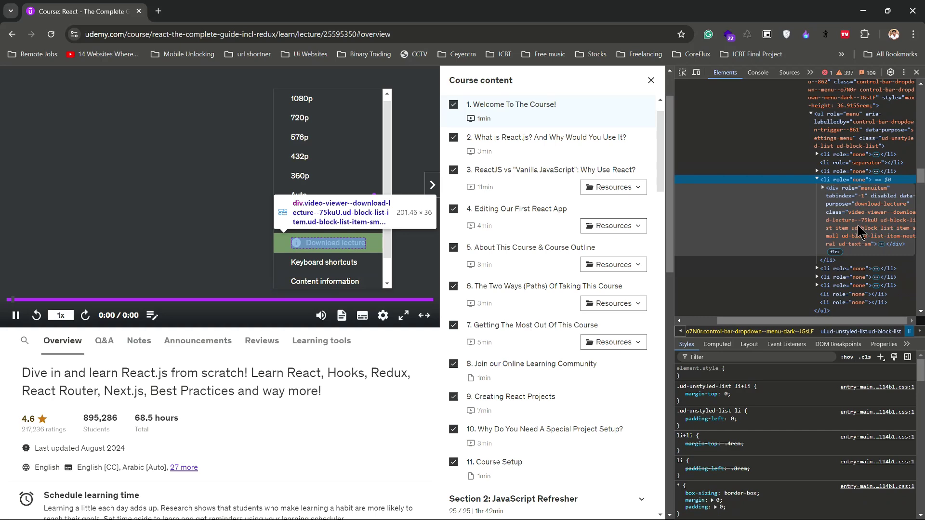
# Delete the Download lecture item's disabled attribute and try downloading the lecture.
pyautogui.click(883, 246)
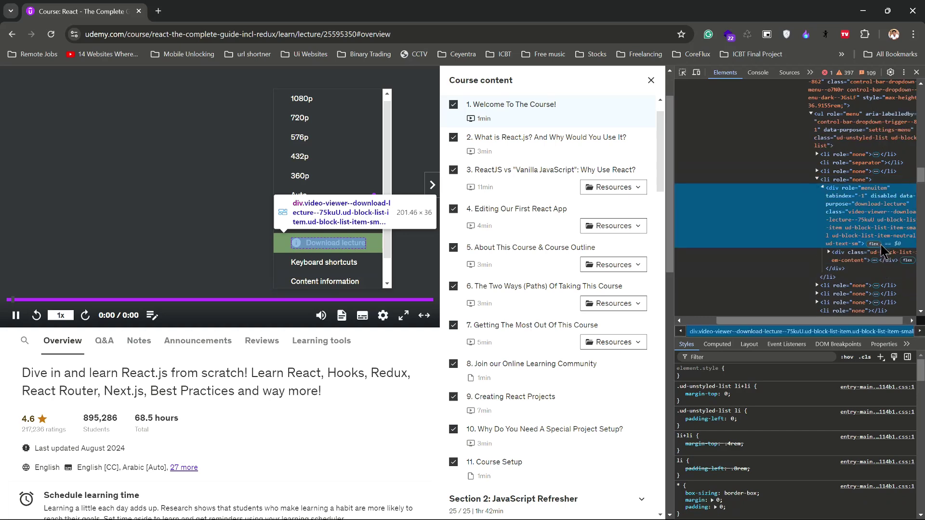
pyautogui.click(833, 256)
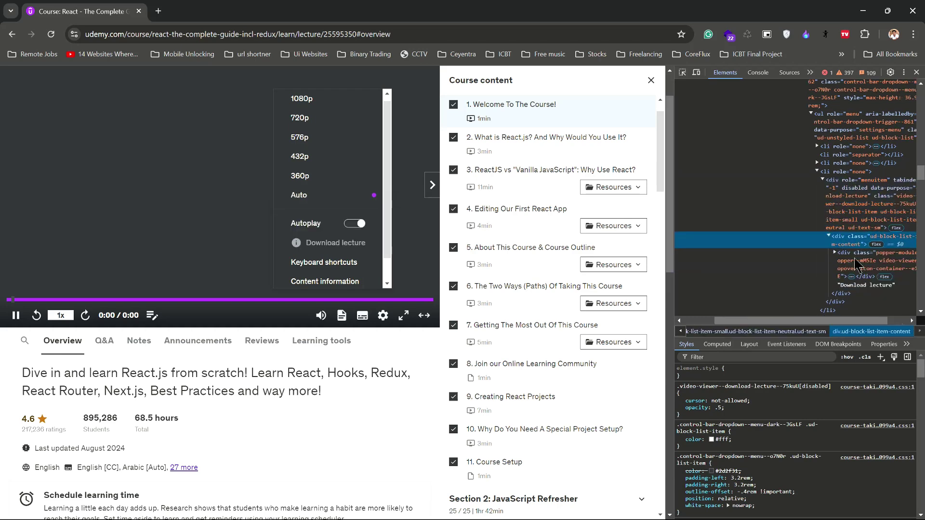
pyautogui.click(853, 189)
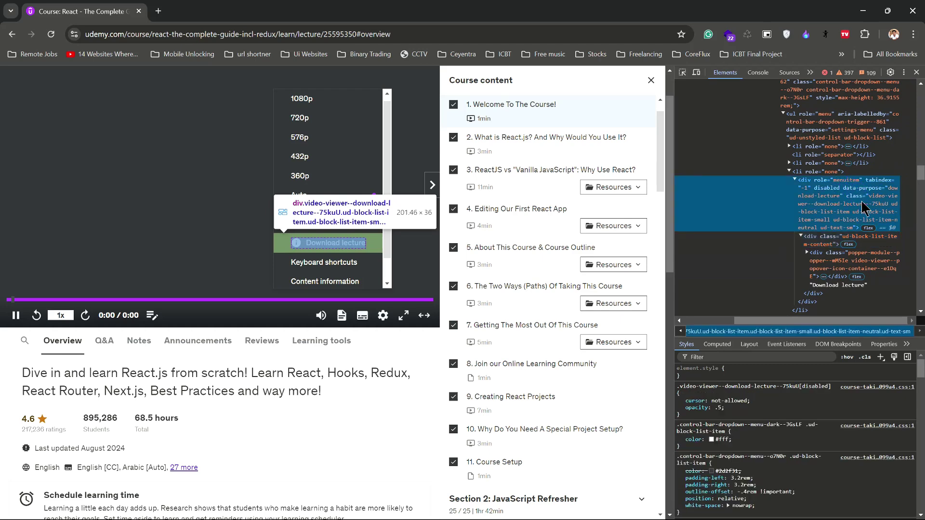
pyautogui.doubleClick(827, 188)
pyautogui.press('BackSpace')
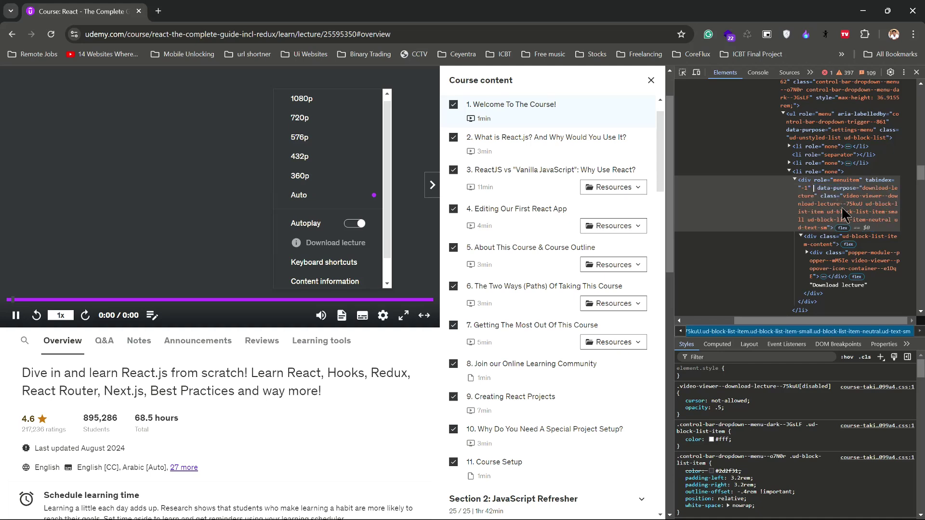
pyautogui.press('Return')
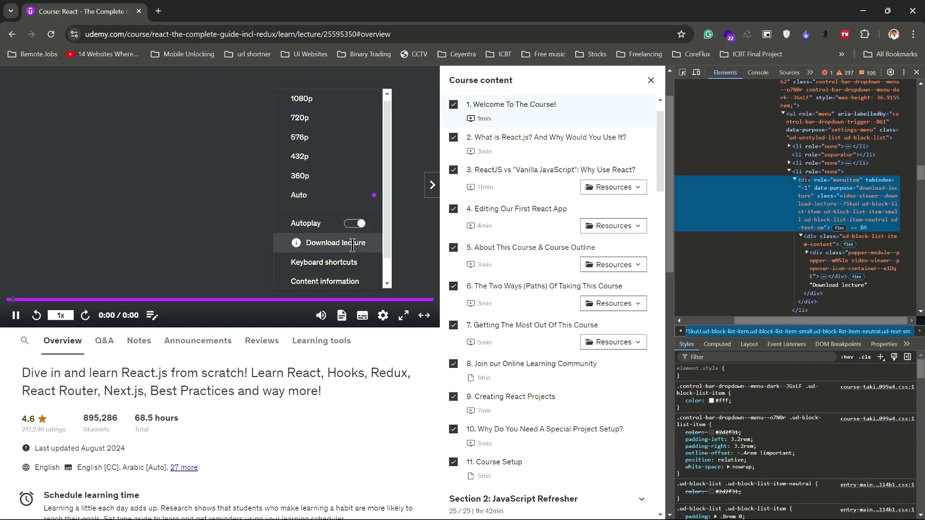
pyautogui.click(297, 243)
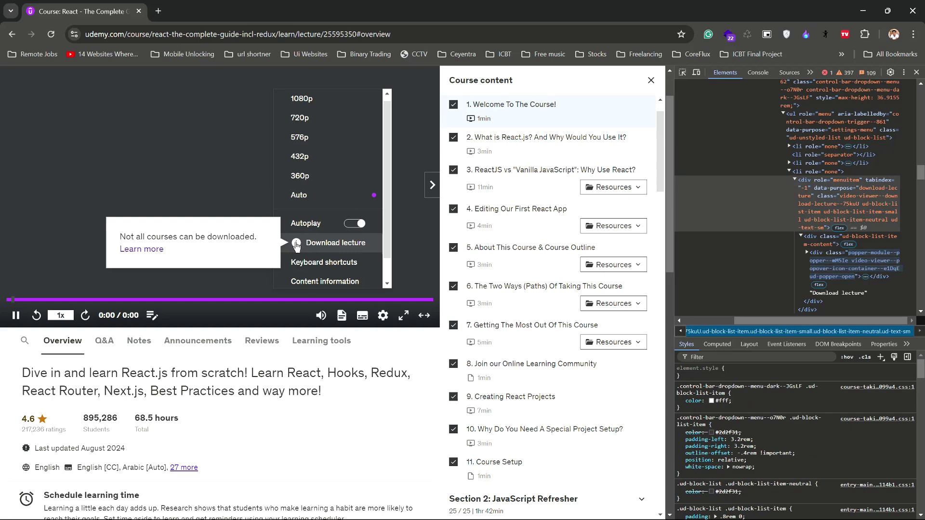
pyautogui.doubleClick(312, 243)
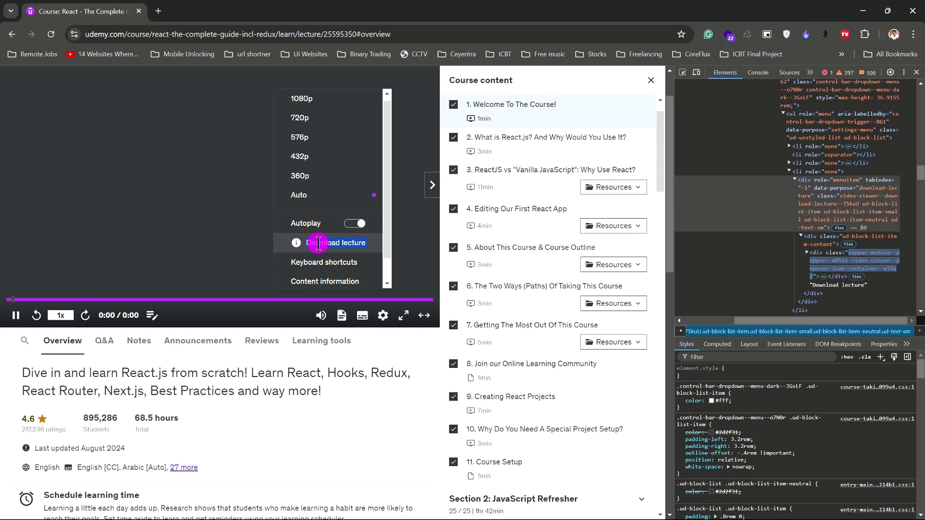
# Retry the lecture download from the now-enabled Download lecture entry.
pyautogui.click(296, 243)
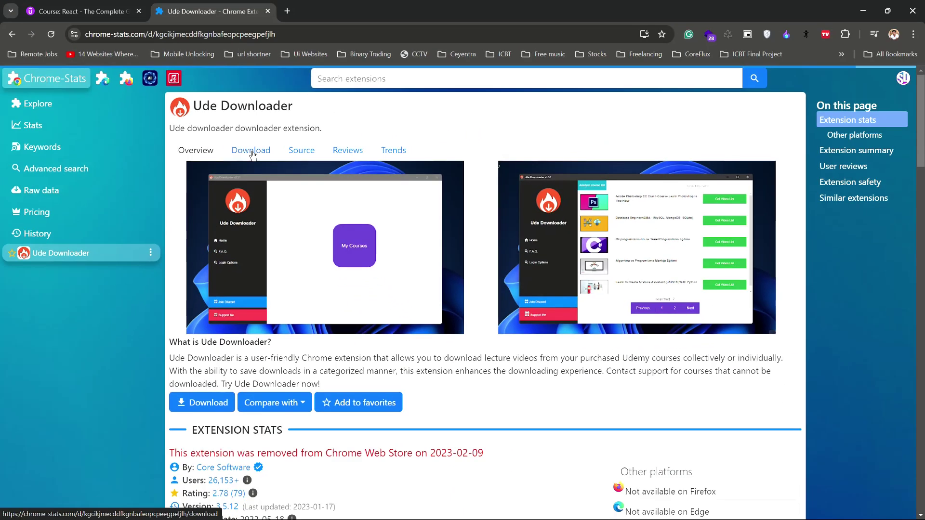
# Remove the old setting and allow extension installation from Chrome-Stats in the installer tool.
pyautogui.click(249, 150)
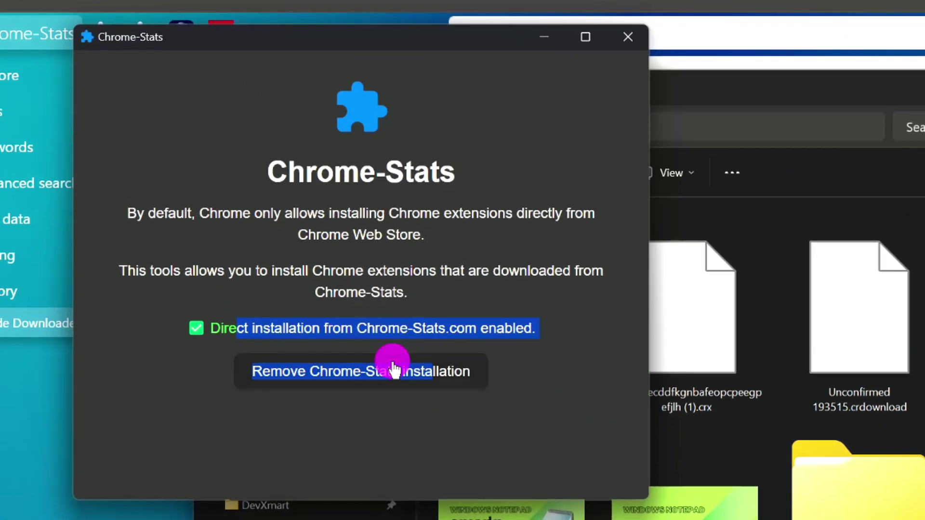
pyautogui.click(392, 368)
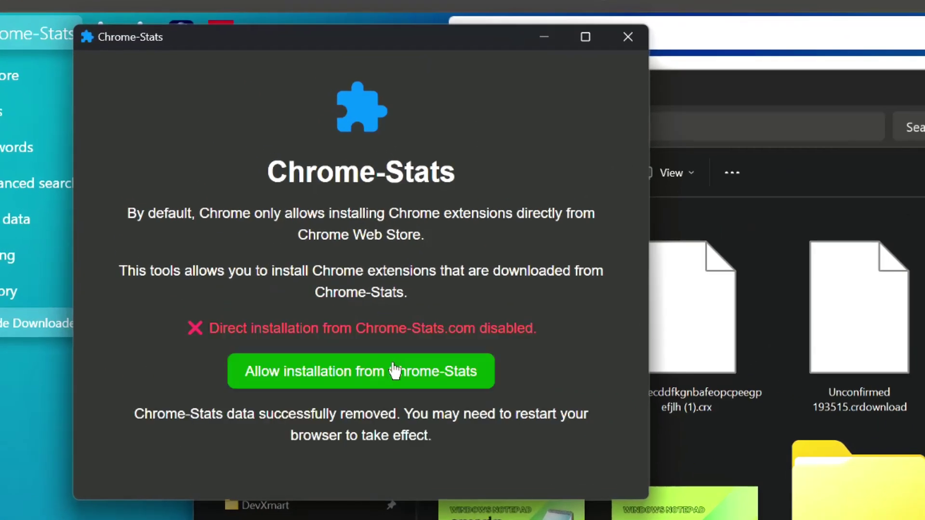
pyautogui.click(339, 373)
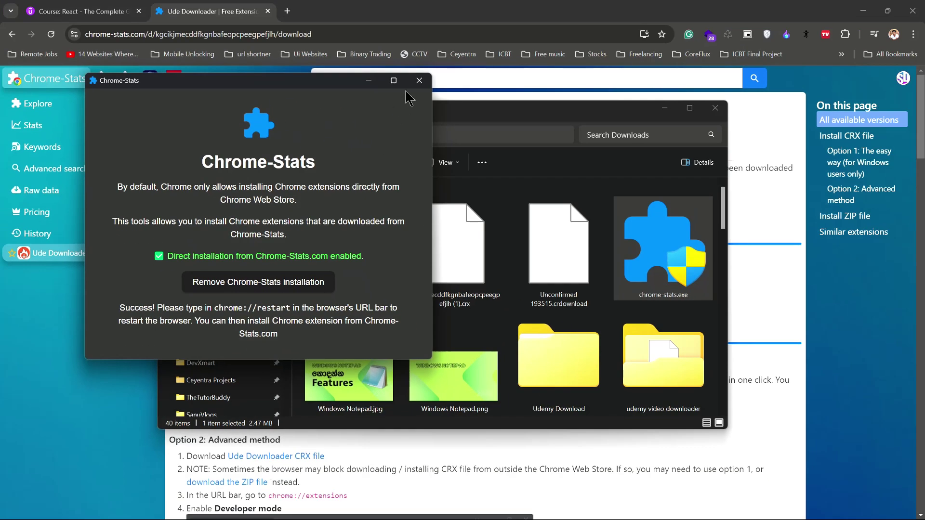
pyautogui.click(420, 82)
# Restart Chrome with the chrome://restart address copied from the instructions.
pyautogui.moveTo(216, 406); pyautogui.dragTo(283, 407)
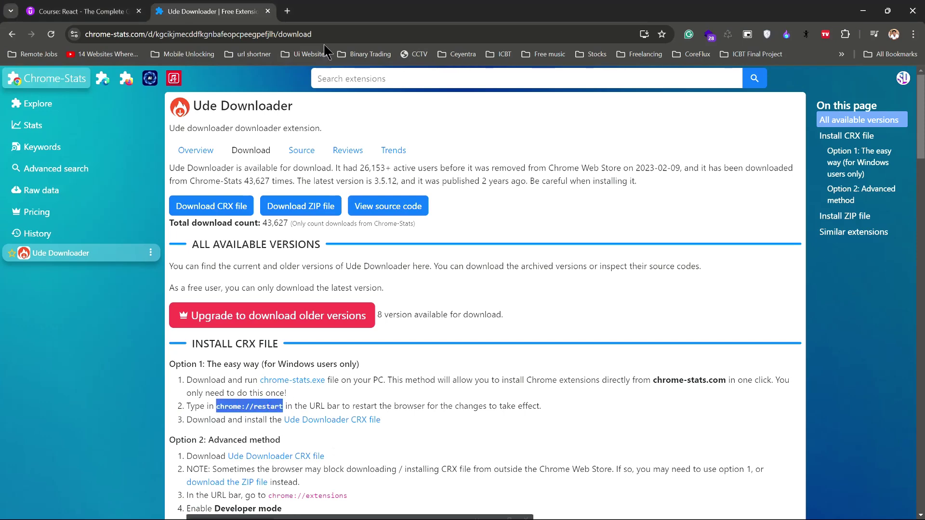
pyautogui.hotkey('ctrl', 'c')
pyautogui.hotkey('ctrl', 't')
pyautogui.hotkey('ctrl', 'v')
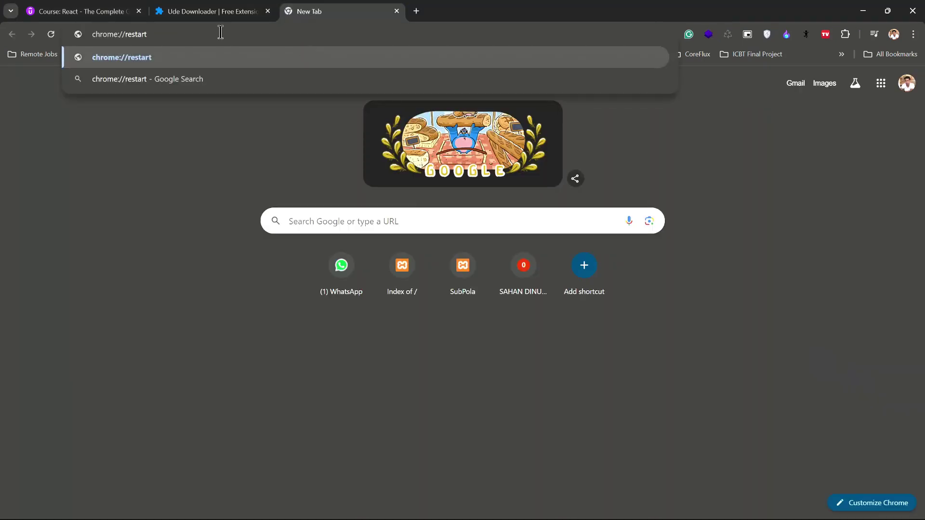
pyautogui.moveTo(186, 34); pyautogui.dragTo(84, 34)
pyautogui.hotkey('ctrl', 'x')
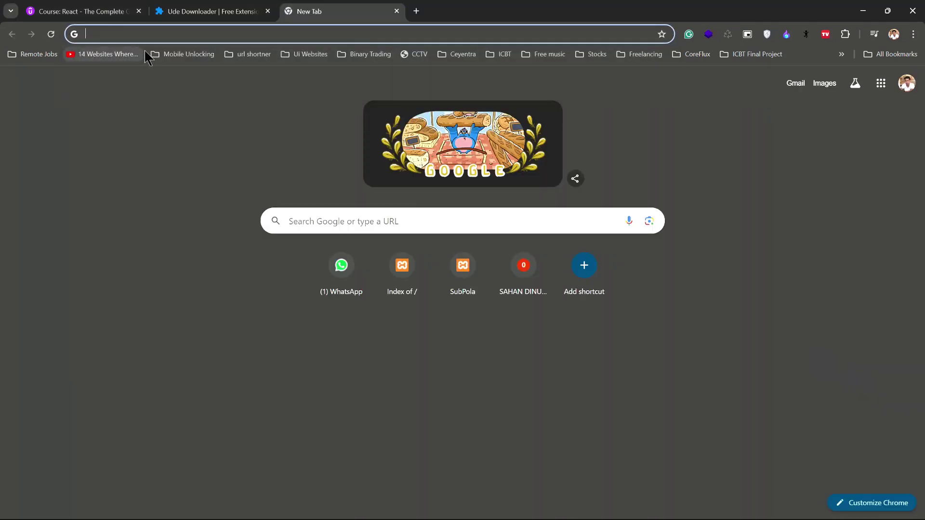
pyautogui.press('Return')
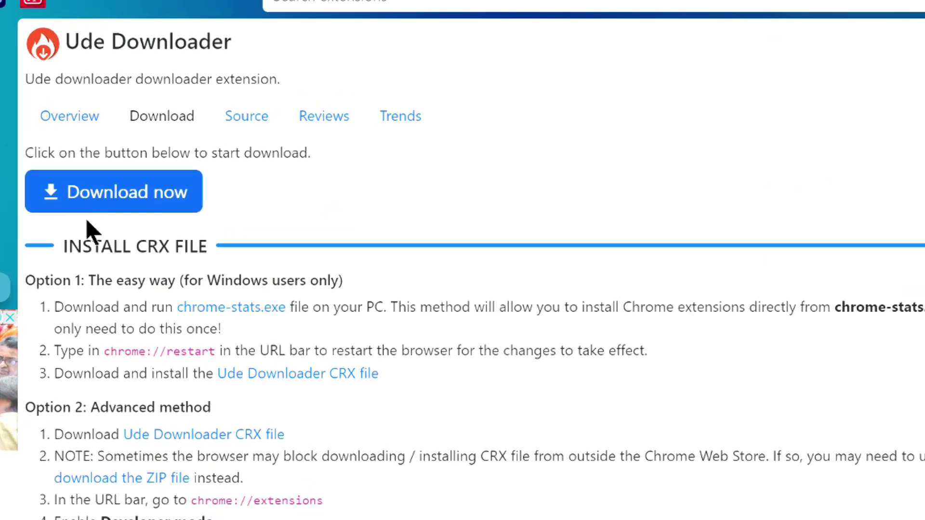
# Download the Ude Downloader CRX file and approve adding the extension.
pyautogui.click(211, 197)
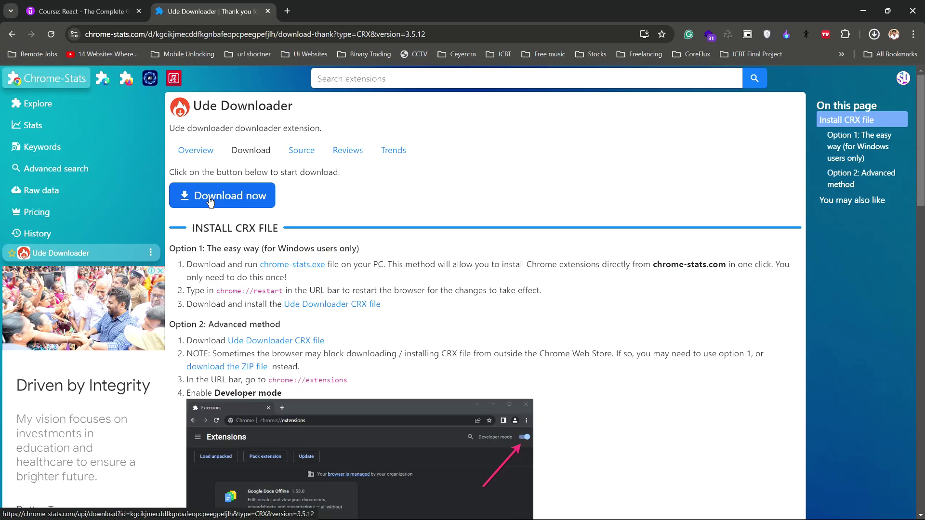
pyautogui.click(212, 204)
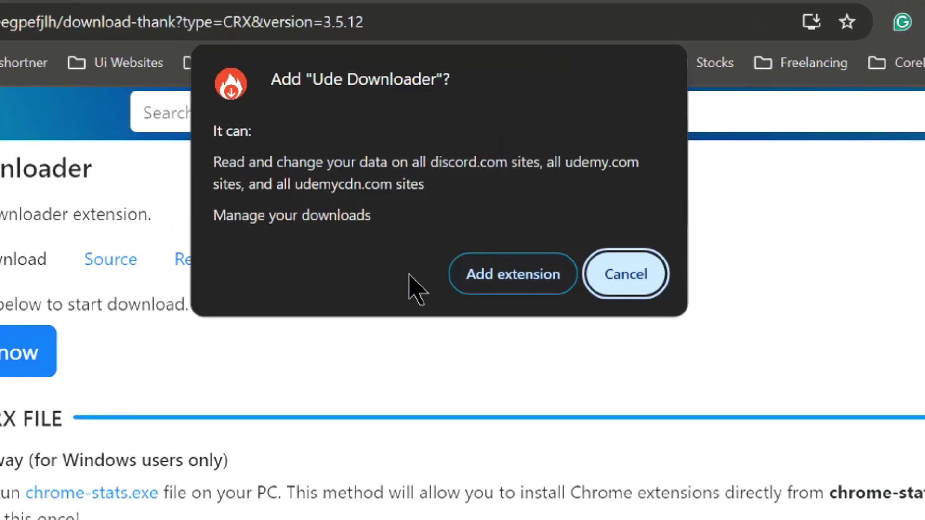
pyautogui.click(499, 274)
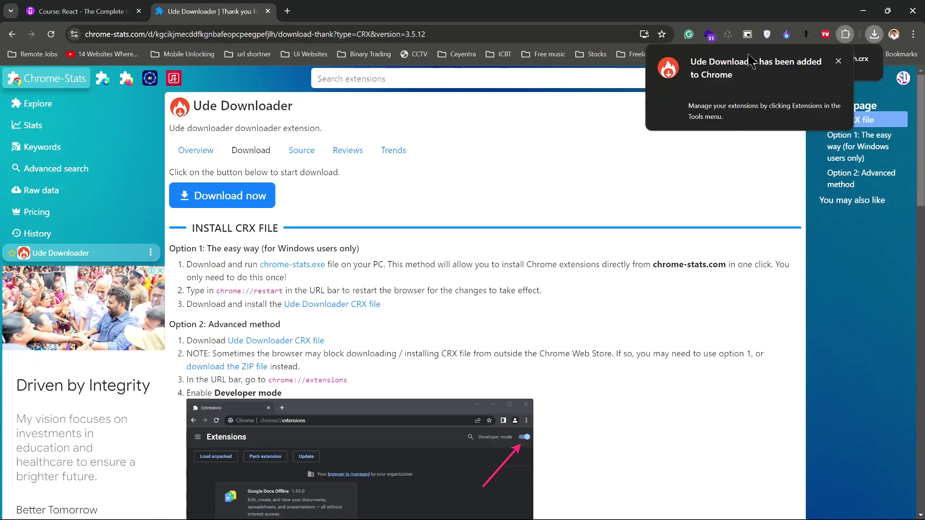
# Return to the Udemy React course tab and launch Ude Downloader from Extensions.
pyautogui.click(82, 11)
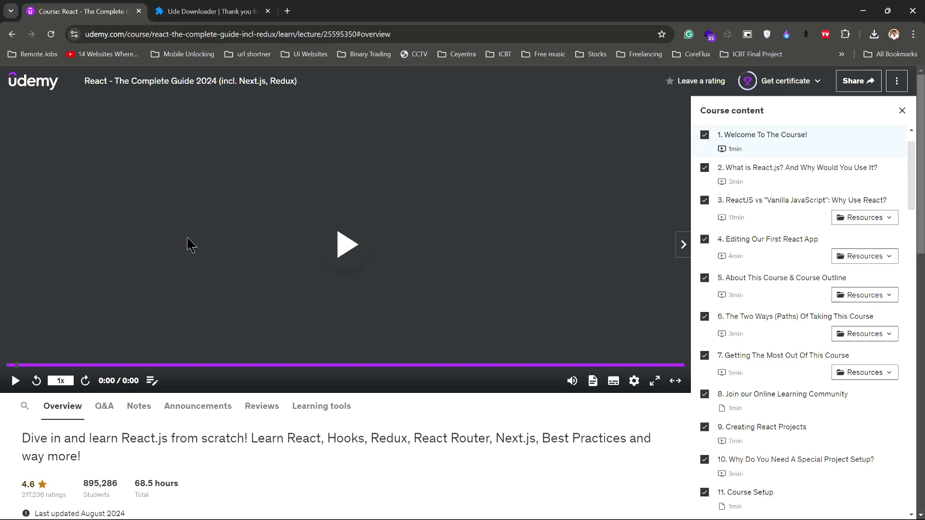
pyautogui.click(845, 34)
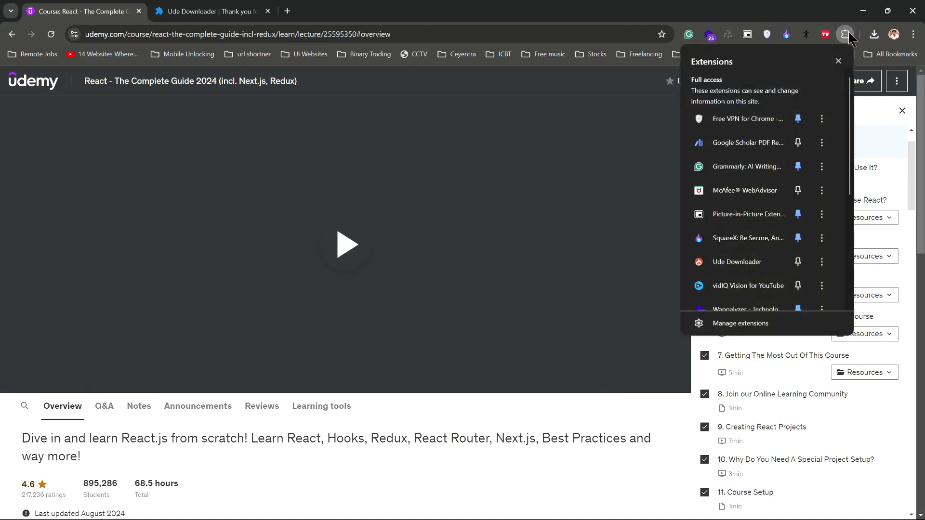
pyautogui.scroll(-3, 763, 228)
pyautogui.scroll(3, 723, 224)
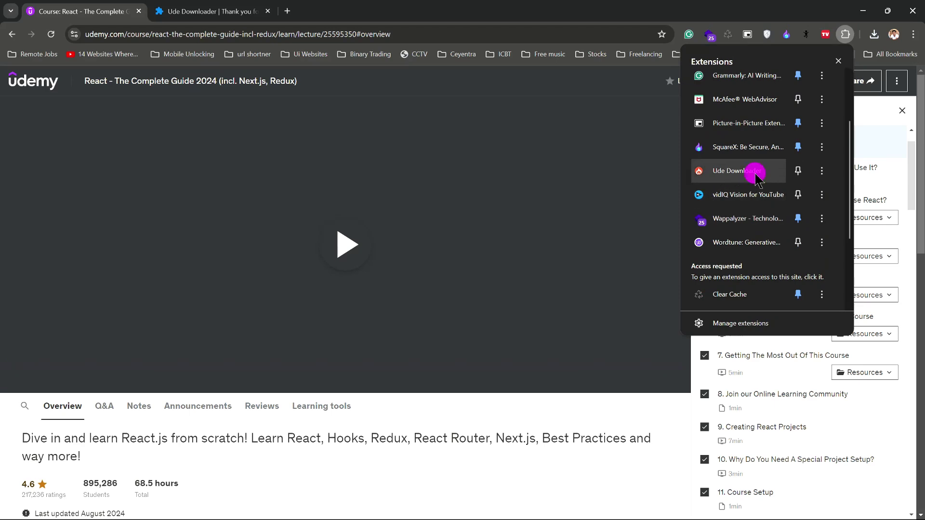
pyautogui.click(737, 171)
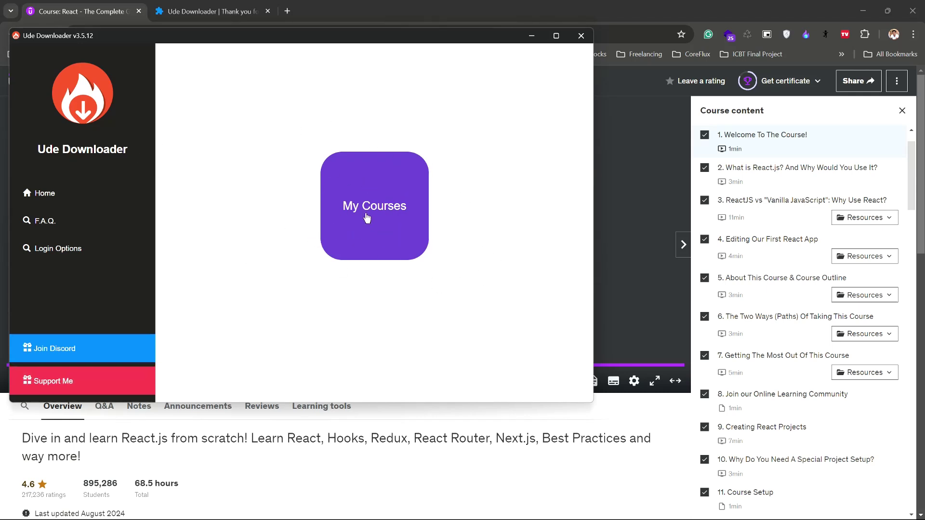
# Load the 22 enrolled courses on the wooglet downloader page and dismiss the bottom ad.
pyautogui.click(356, 206)
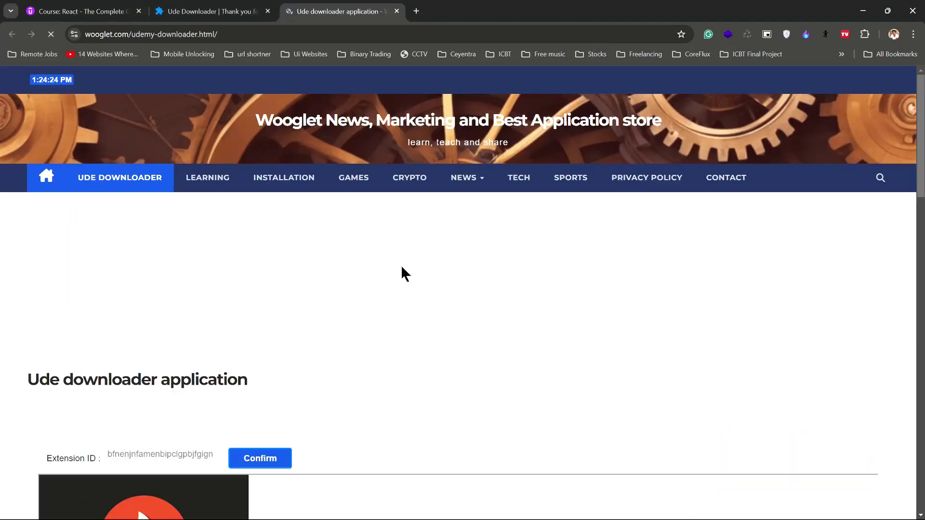
pyautogui.scroll(-3, 401, 274)
pyautogui.scroll(-3, 402, 274)
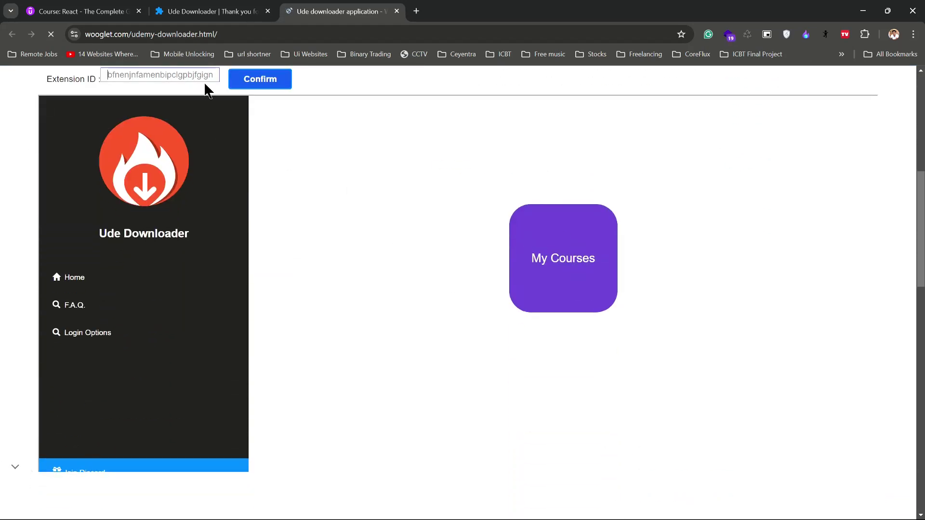
pyautogui.click(119, 76)
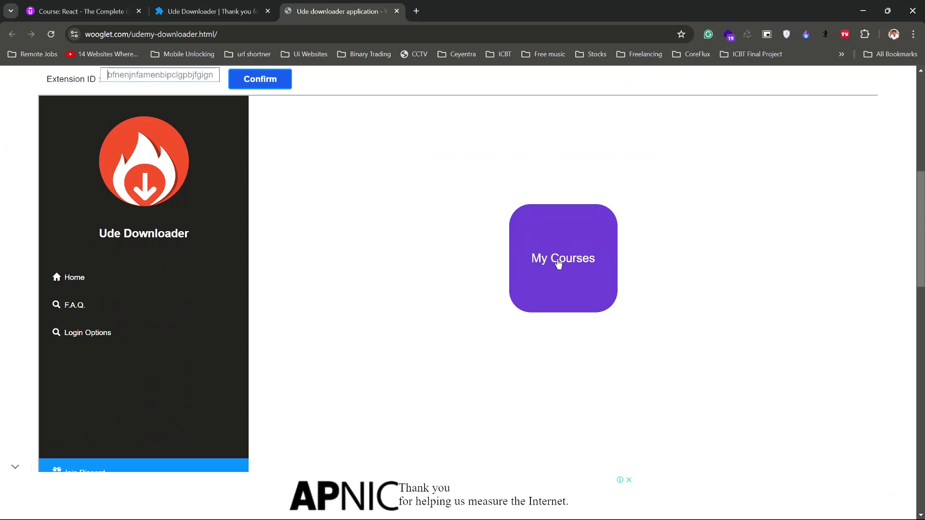
pyautogui.click(558, 268)
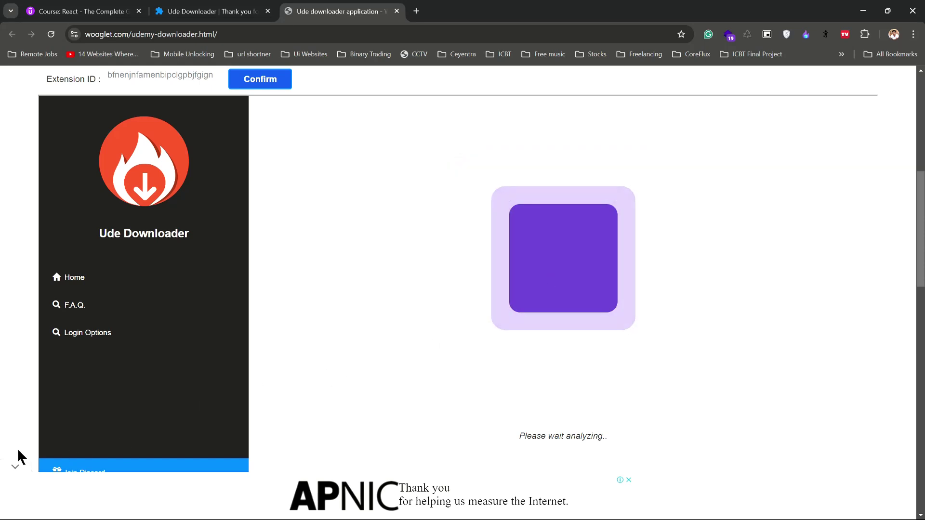
pyautogui.click(15, 466)
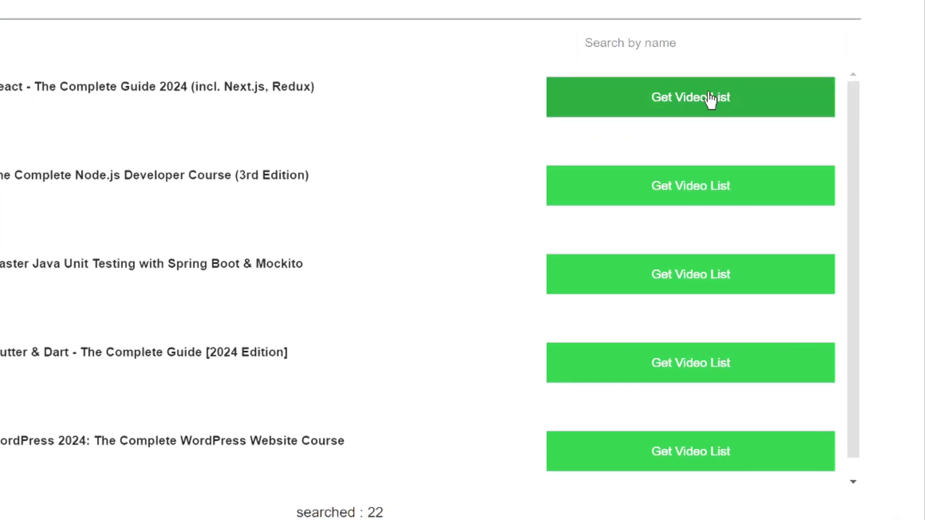
# Get the 650-video list for React - The Complete Guide 2024.
pyautogui.click(710, 99)
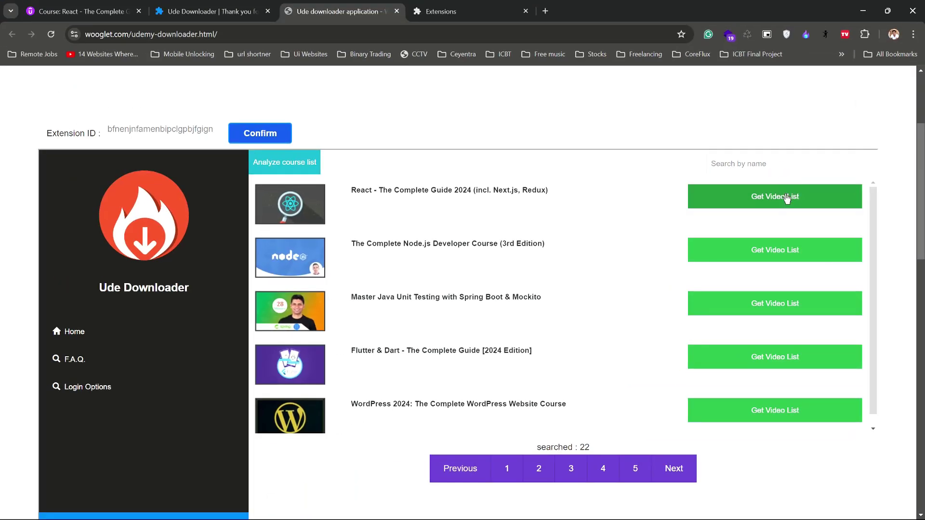
pyautogui.click(787, 197)
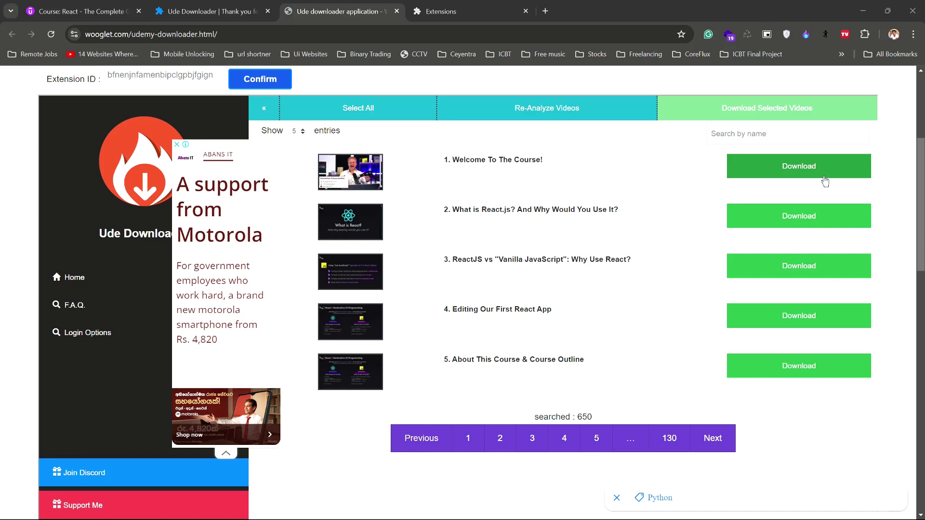
# Download lecture 1, 'Welcome To The Course!', in HD quality.
pyautogui.click(799, 166)
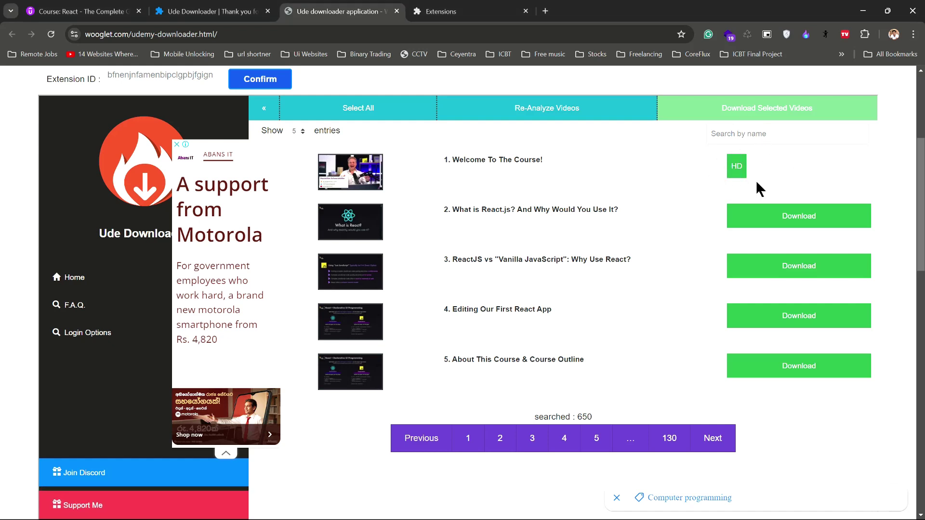
pyautogui.click(736, 168)
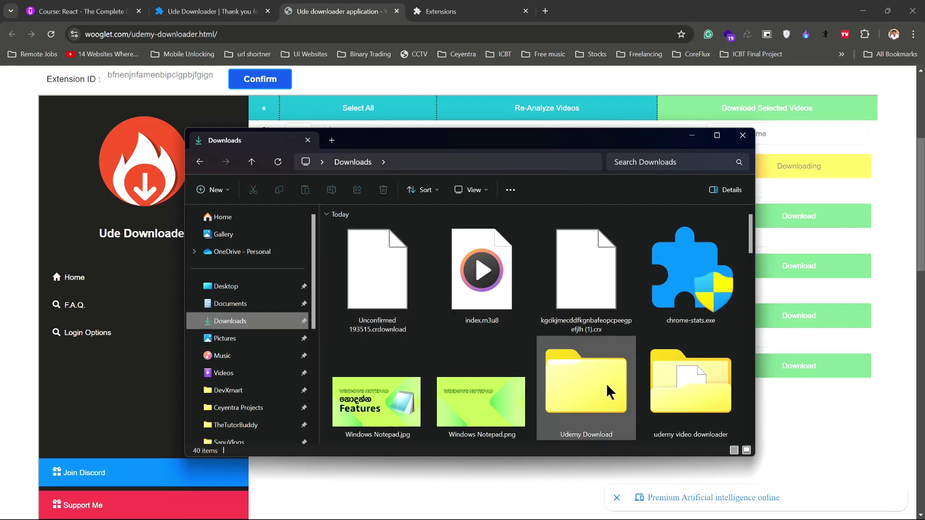
# Open the Udemy Download folder and the instructor's folder inside it.
pyautogui.doubleClick(607, 393)
pyautogui.doubleClick(354, 243)
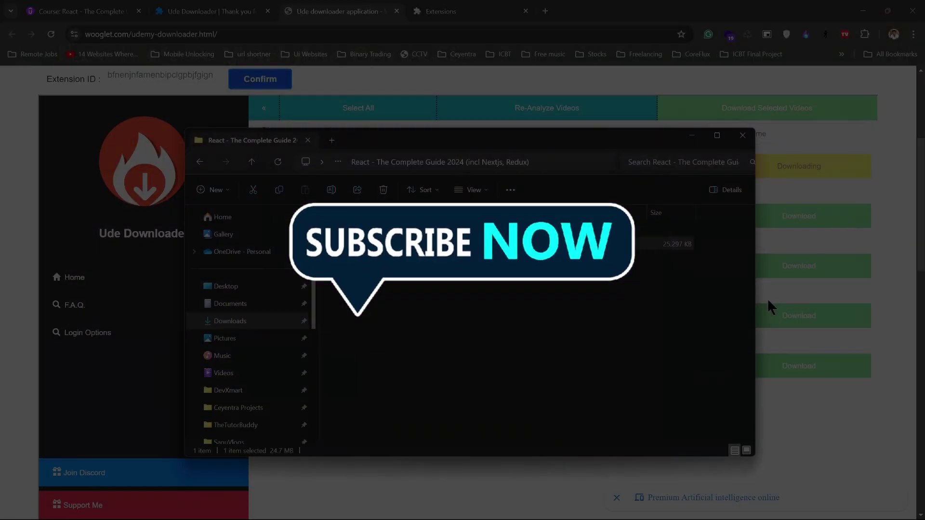
# Close File Explorer and page to the last lecture page, lectures 692–696.
pyautogui.click(742, 135)
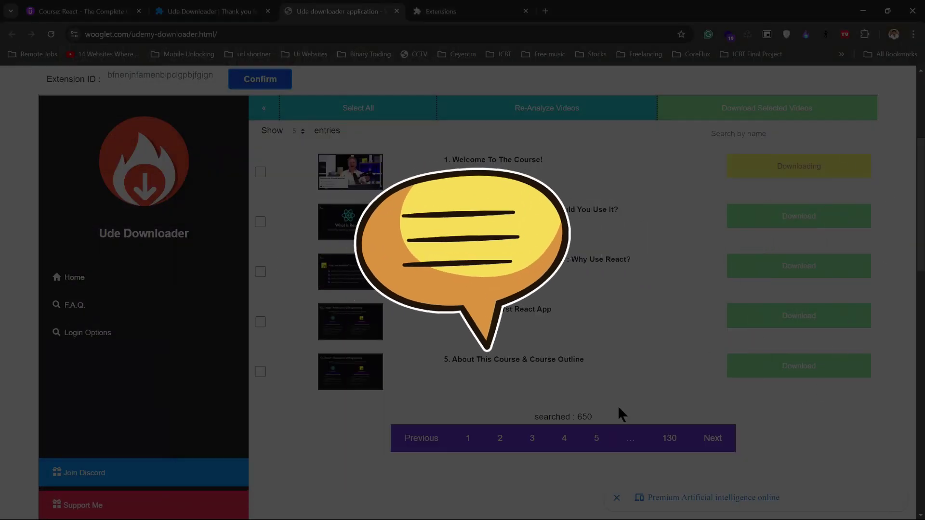
pyautogui.click(565, 438)
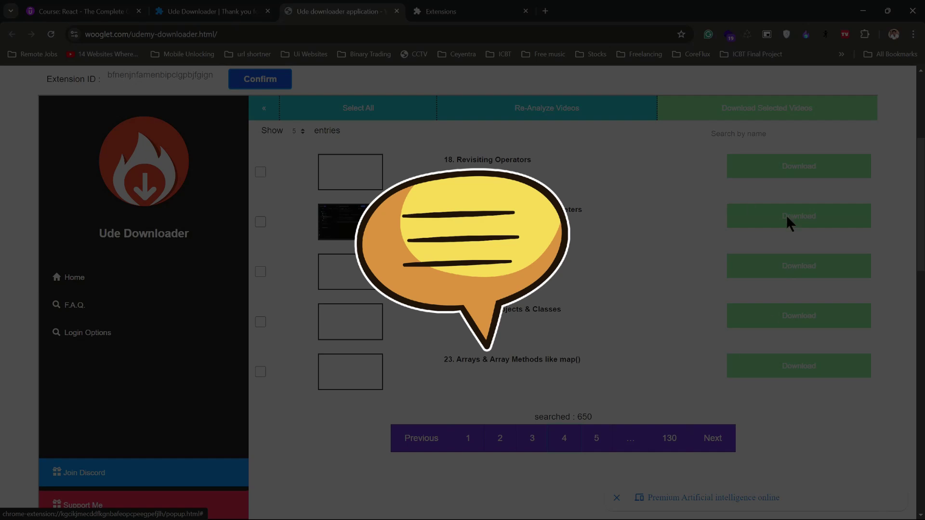
pyautogui.click(670, 438)
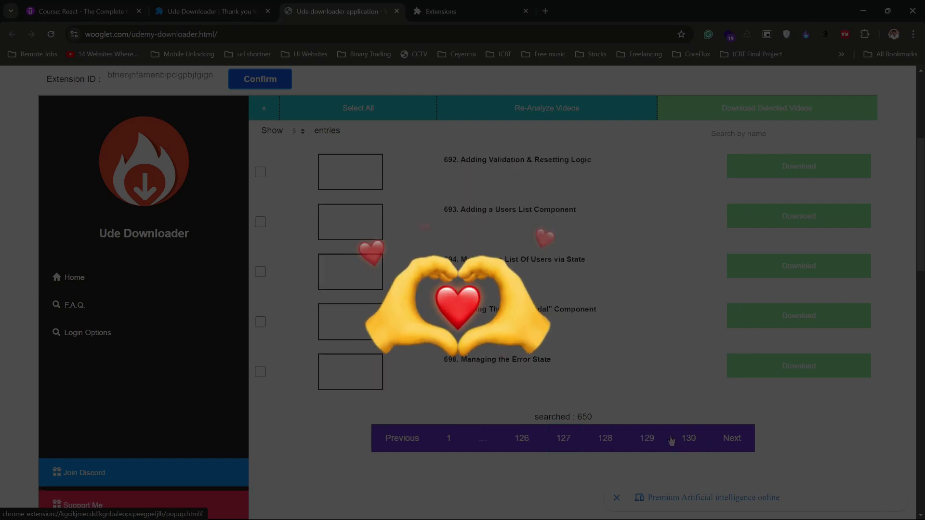